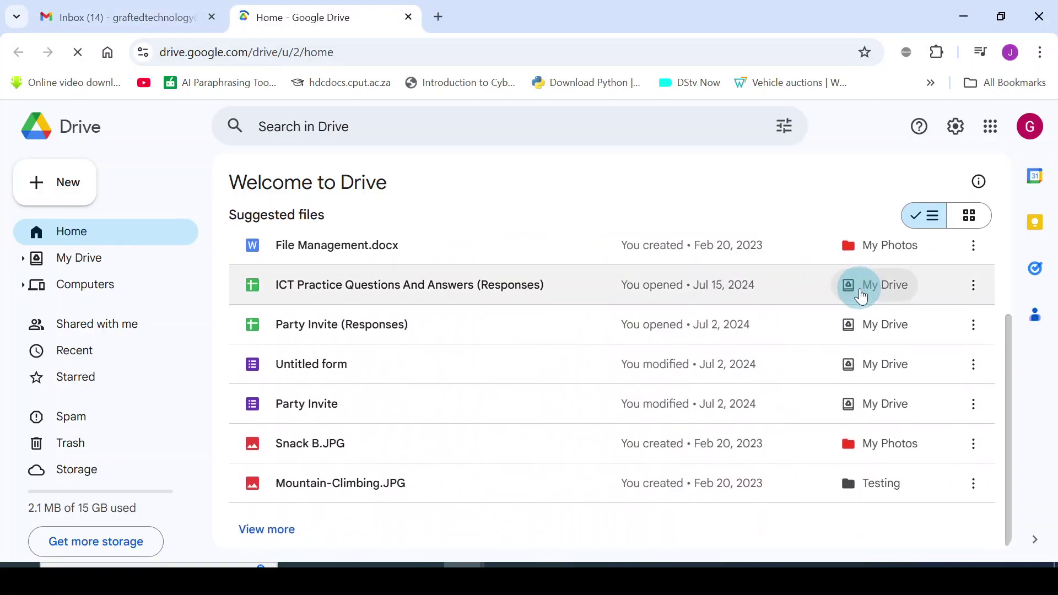
Try uploading the PowerPoint through Drive's file-upload picker, then cancel without uploading.
{"action": "scroll", "coordinate": [809, 359], "scroll_direction": "down", "scroll_amount": 1}
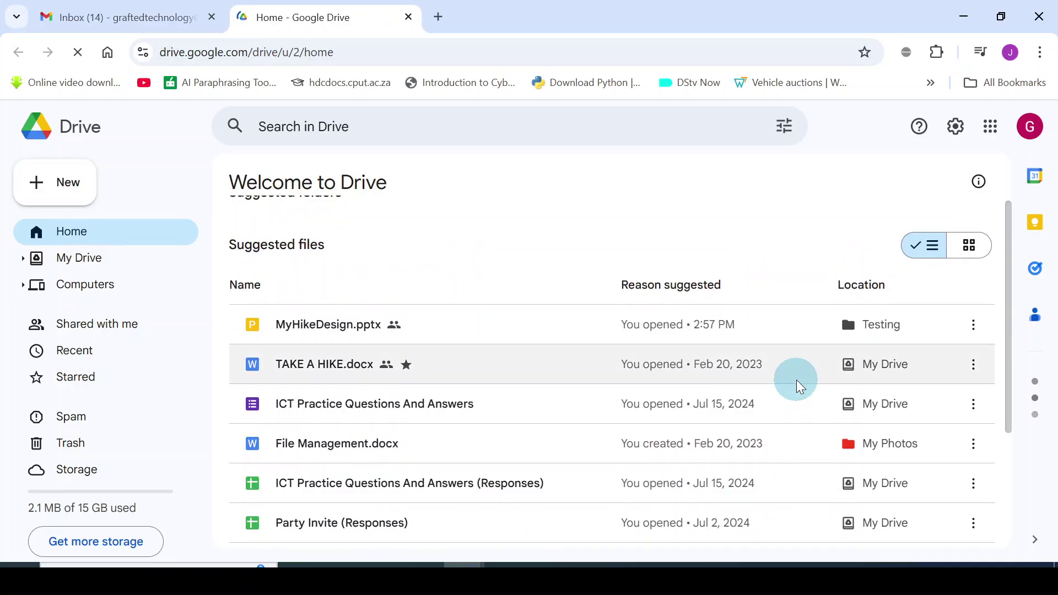
{"action": "scroll", "coordinate": [797, 382], "scroll_direction": "down", "scroll_amount": 1}
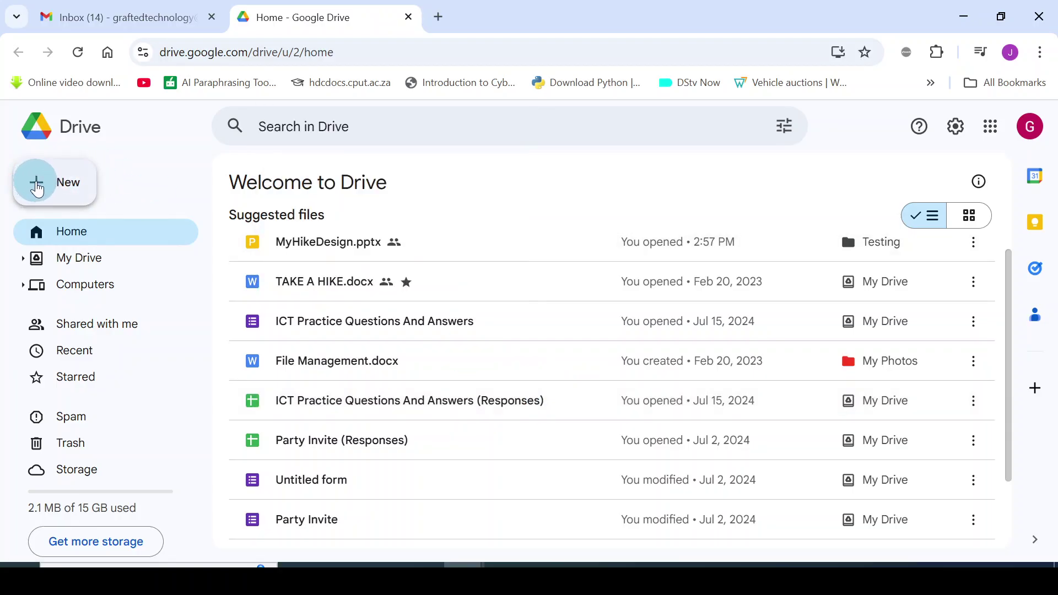
{"action": "left_click", "coordinate": [37, 188]}
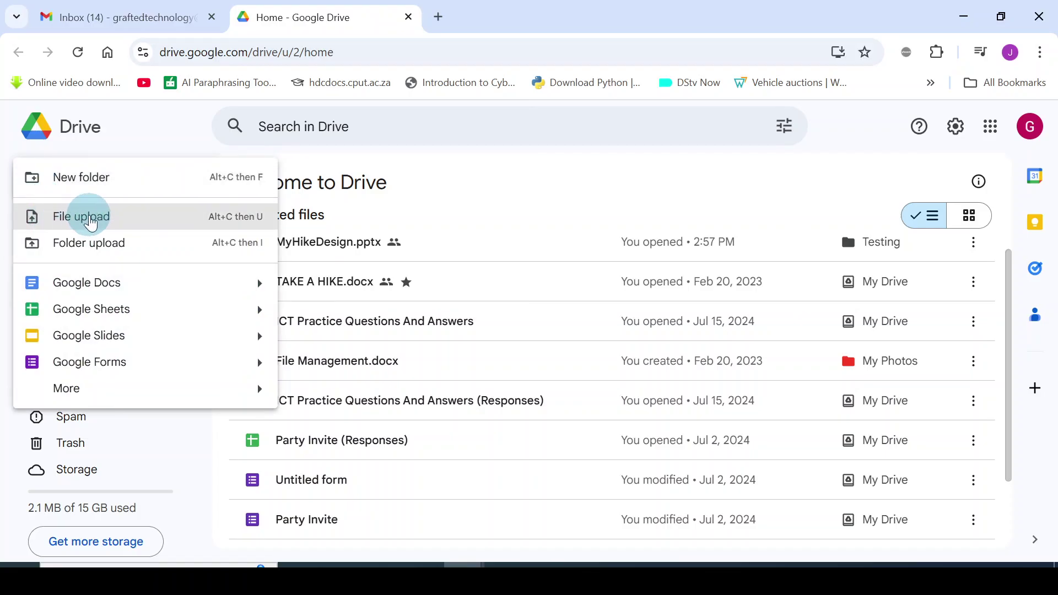
{"action": "left_click", "coordinate": [77, 219]}
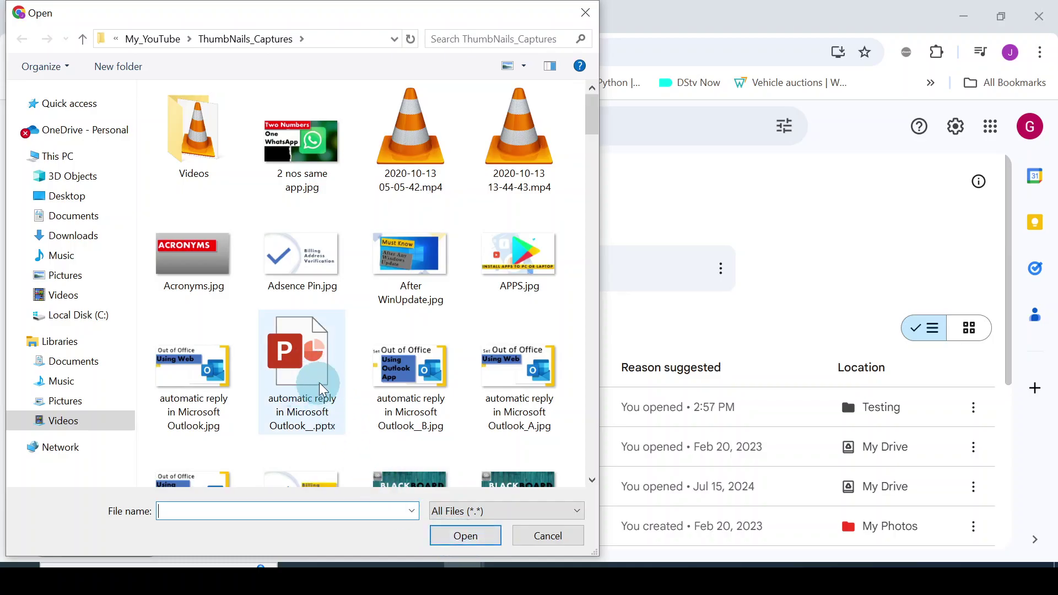
{"action": "mouse_move", "coordinate": [313, 380]}
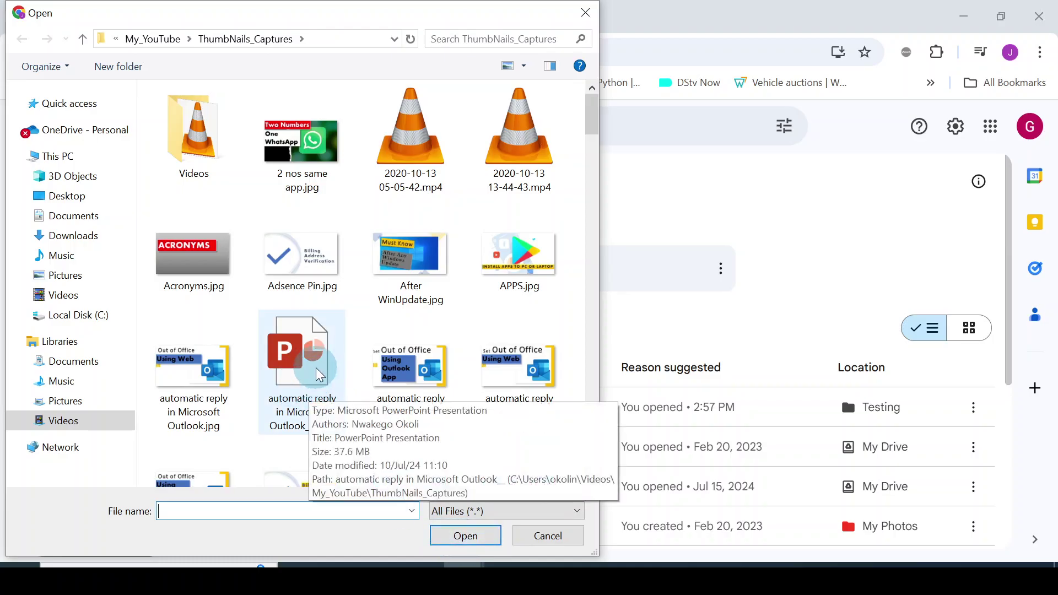
{"action": "left_click", "coordinate": [316, 369]}
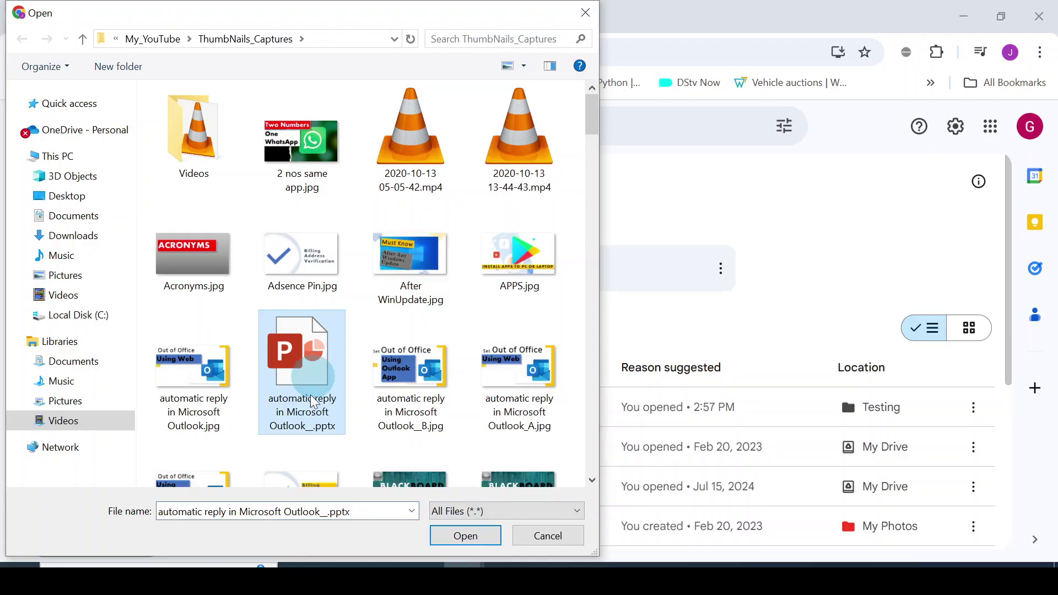
{"action": "left_click", "coordinate": [464, 536]}
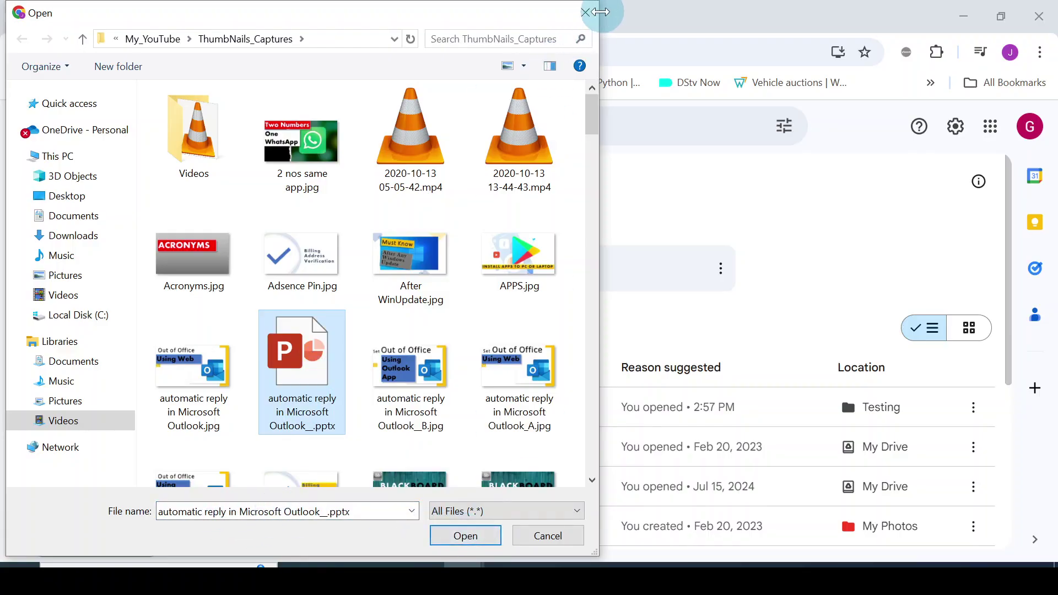
{"action": "left_click", "coordinate": [583, 16]}
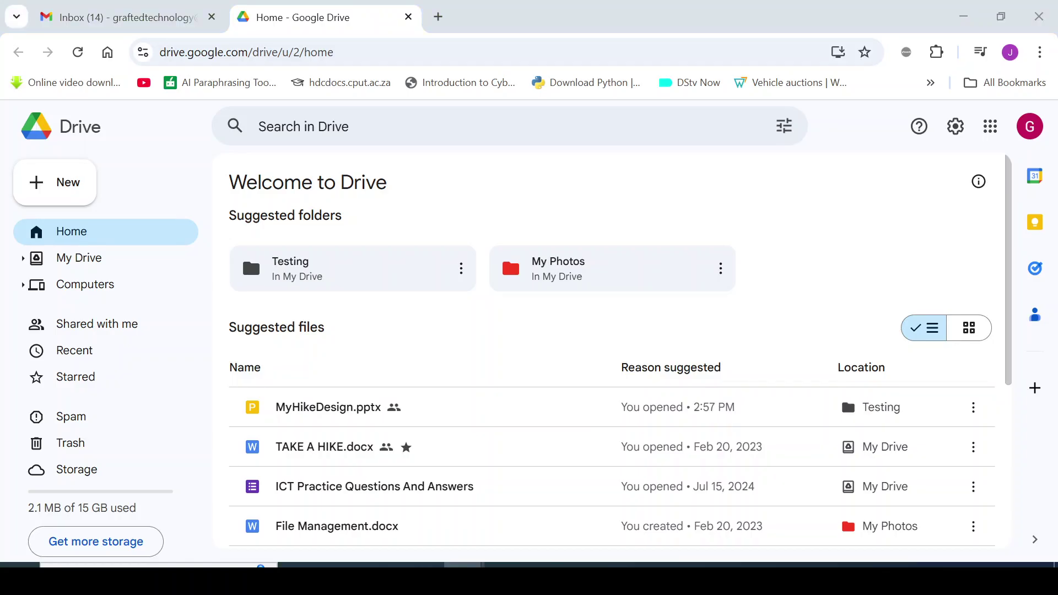
Drag Fitness & Health.pptx into Drive and reload so it appears first.
{"action": "mouse_move", "coordinate": [921, 359]}
{"action": "left_mouse_down"}
{"action": "mouse_move", "coordinate": [685, 461]}
{"action": "mouse_move", "coordinate": [594, 466]}
{"action": "left_mouse_up"}
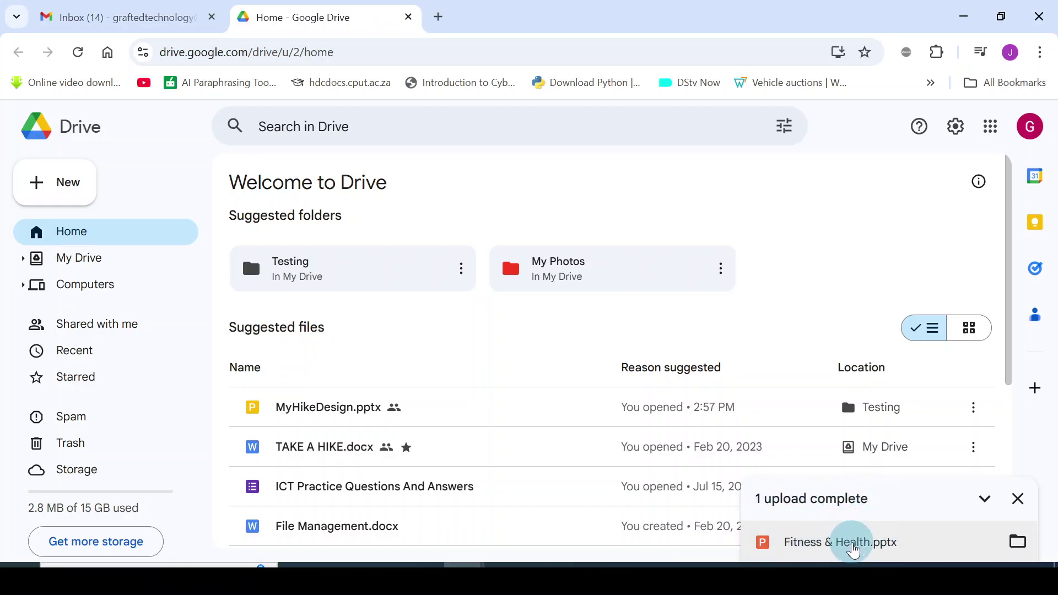
{"action": "scroll", "coordinate": [831, 380], "scroll_direction": "down", "scroll_amount": 5}
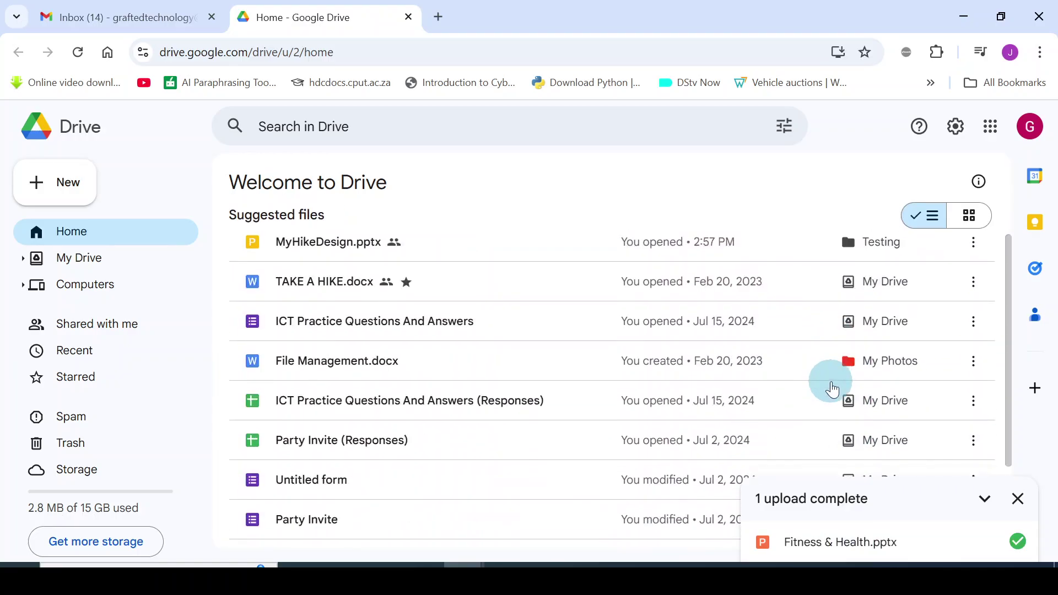
{"action": "scroll", "coordinate": [833, 390], "scroll_direction": "down", "scroll_amount": 1}
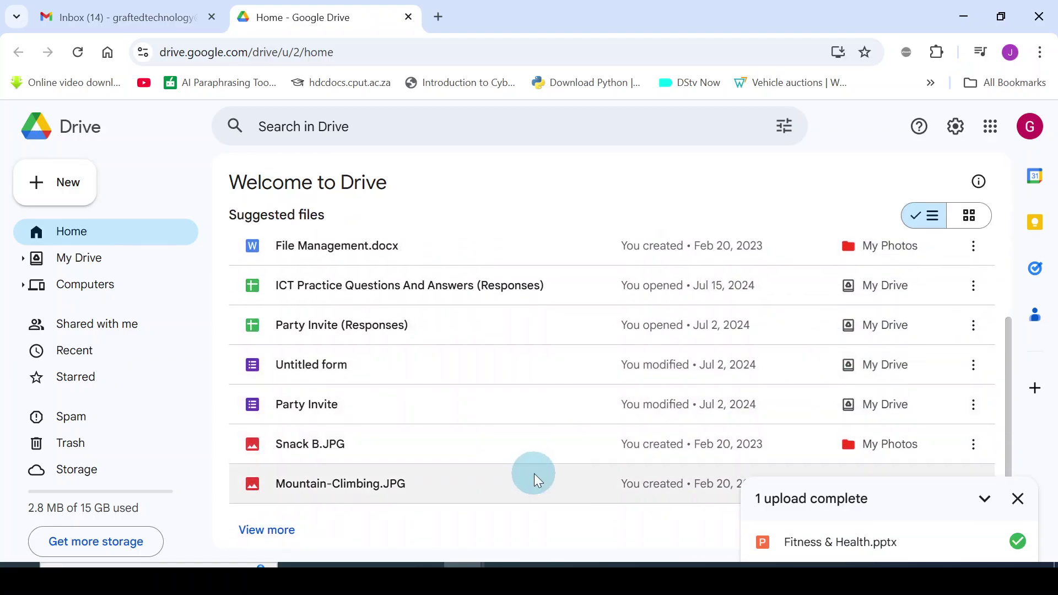
{"action": "scroll", "coordinate": [520, 490], "scroll_direction": "up", "scroll_amount": 3}
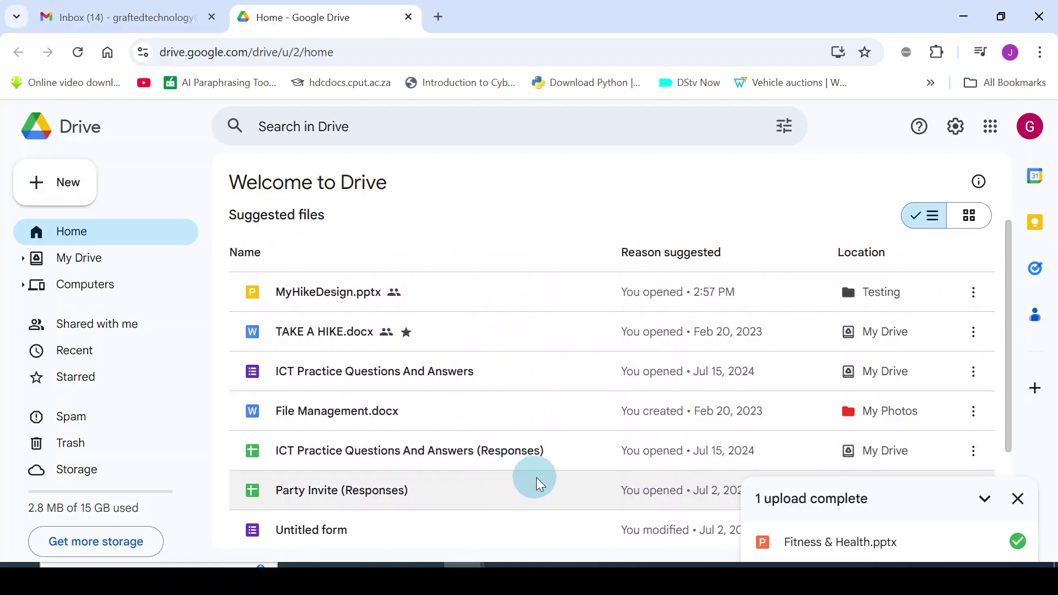
{"action": "scroll", "coordinate": [538, 484], "scroll_direction": "up", "scroll_amount": 2}
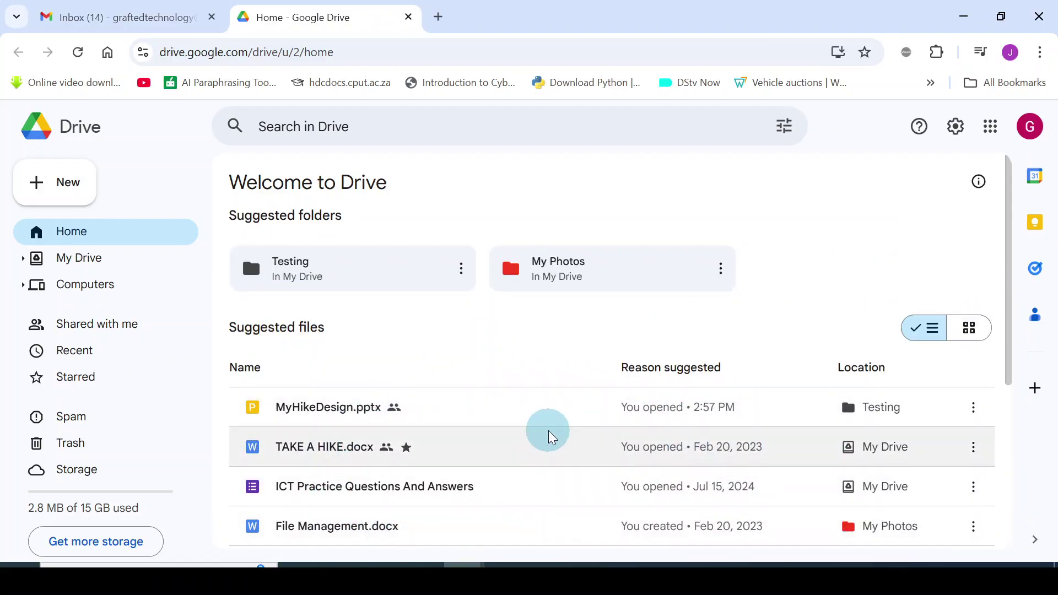
{"action": "scroll", "coordinate": [548, 434], "scroll_direction": "down", "scroll_amount": 5}
{"action": "left_click", "coordinate": [78, 52]}
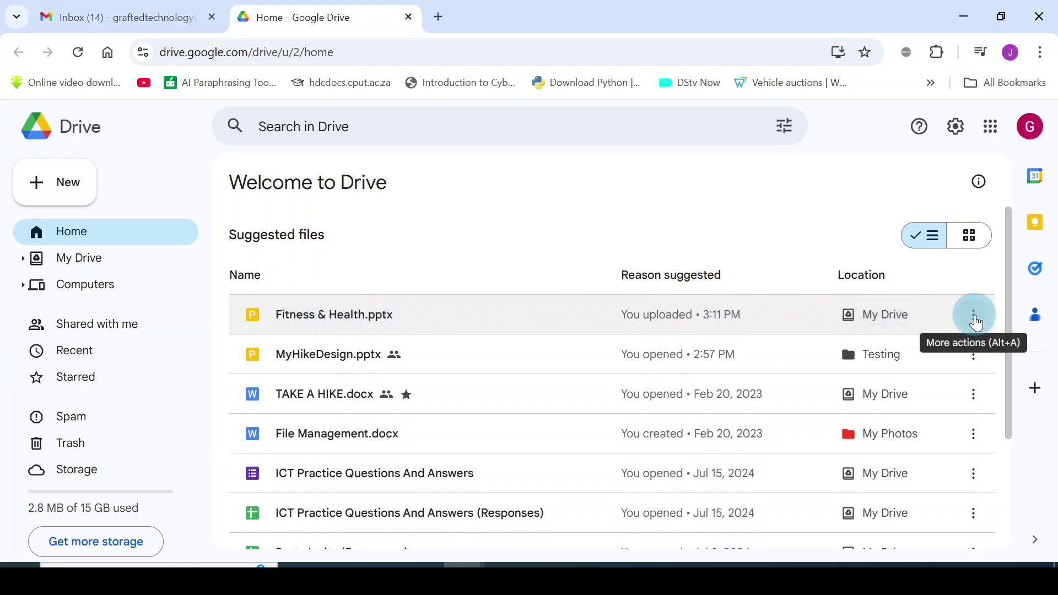
Open the Share dialog for Fitness & Health.pptx from its More actions menu.
{"action": "left_click", "coordinate": [974, 317]}
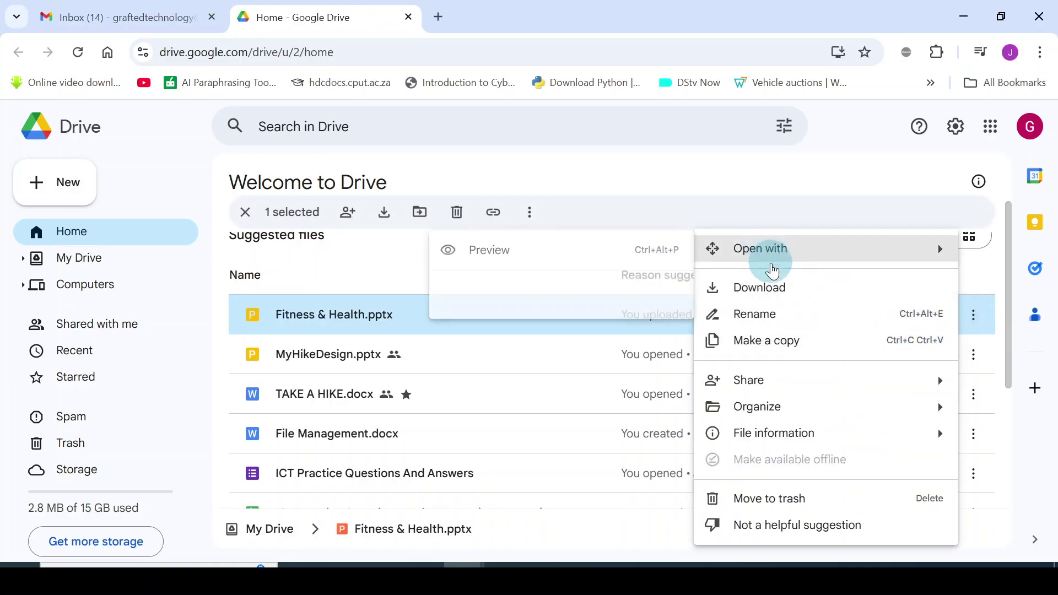
{"action": "mouse_move", "coordinate": [753, 384]}
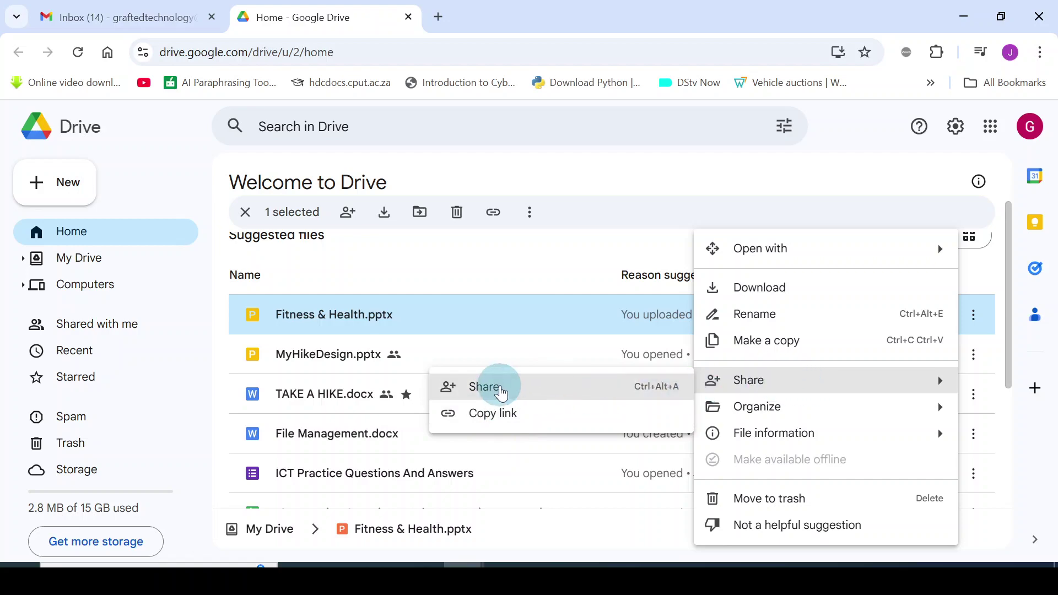
{"action": "left_click", "coordinate": [499, 387]}
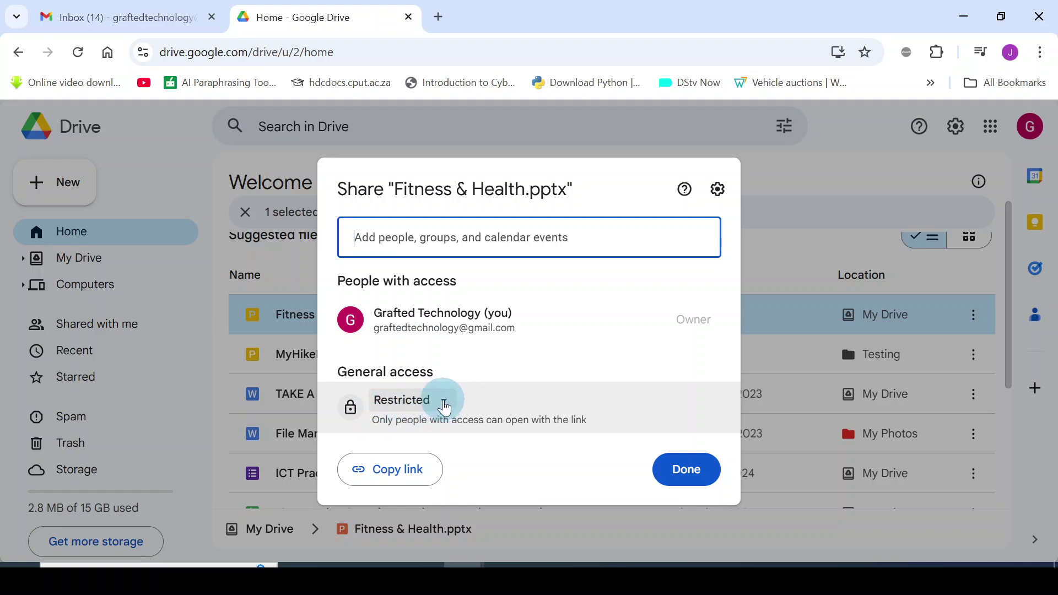
Change general access from Restricted to Anyone with the link, with the Viewer role.
{"action": "left_click", "coordinate": [444, 402]}
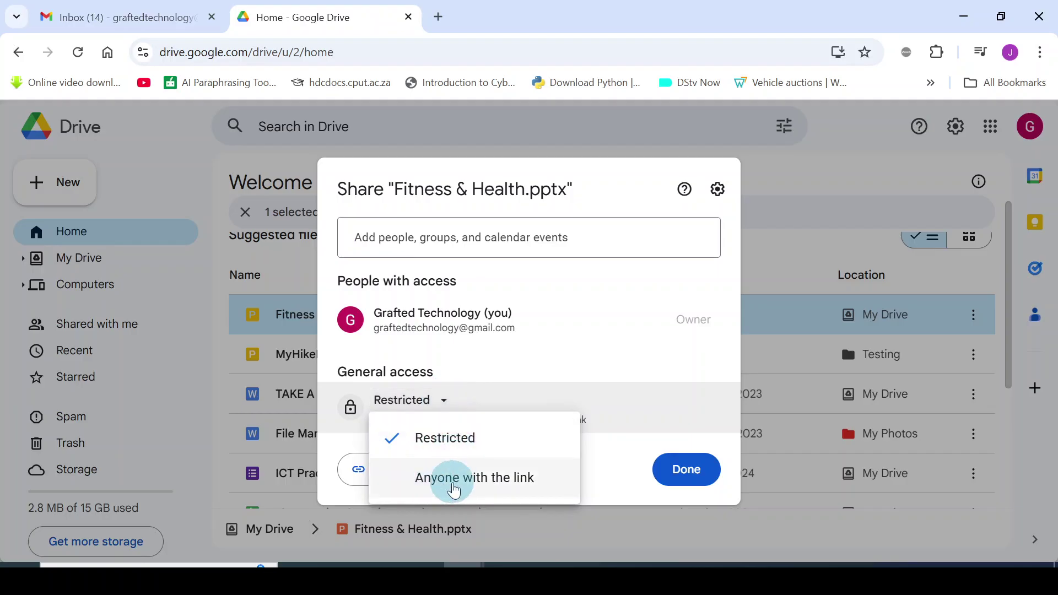
{"action": "left_click", "coordinate": [500, 486]}
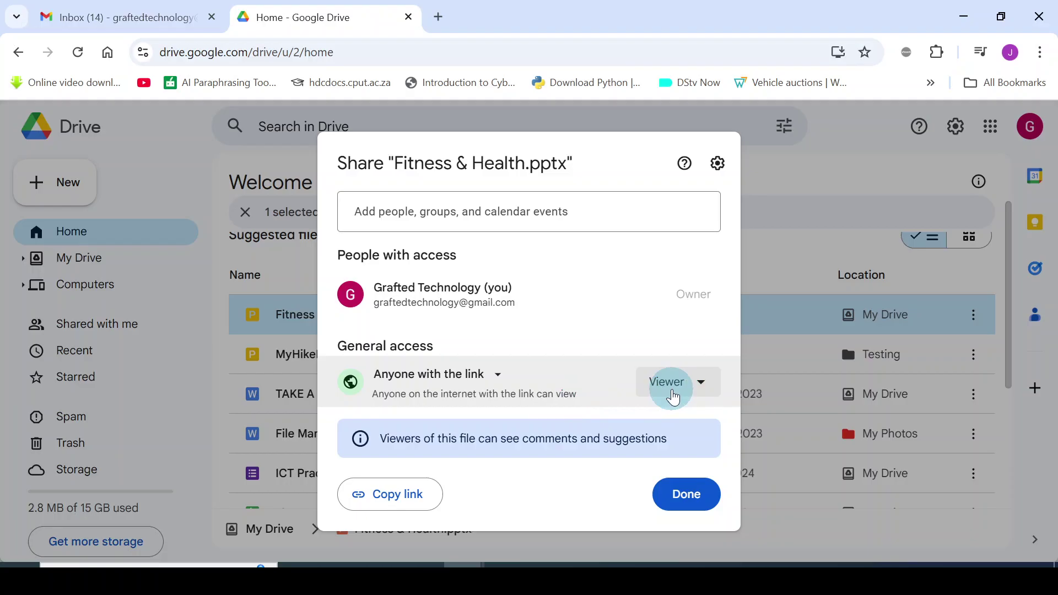
{"action": "left_click", "coordinate": [703, 384]}
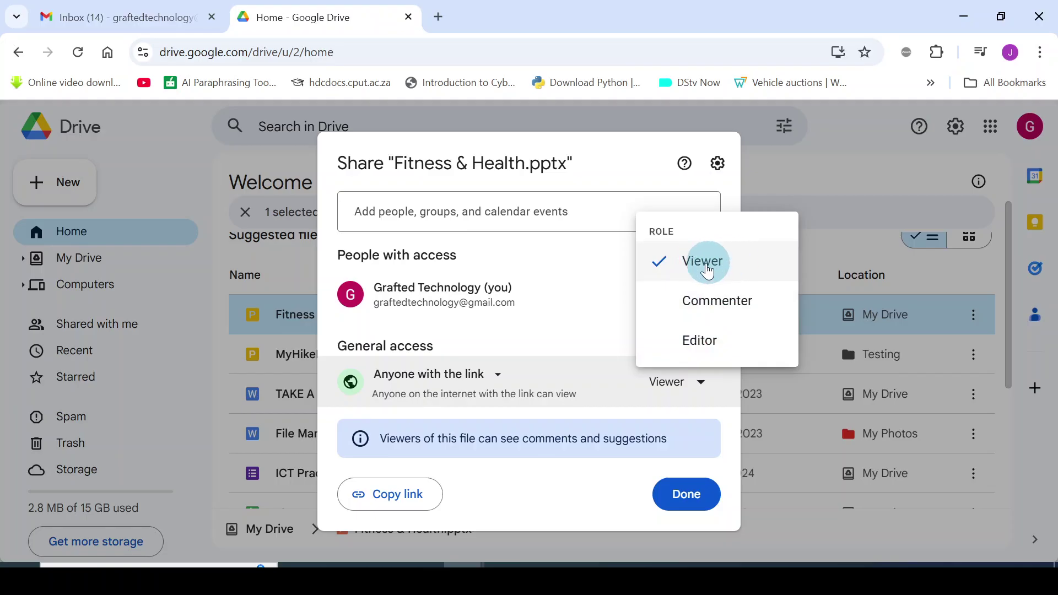
Keep the Viewer role and copy the file's shareable link.
{"action": "left_click", "coordinate": [597, 340]}
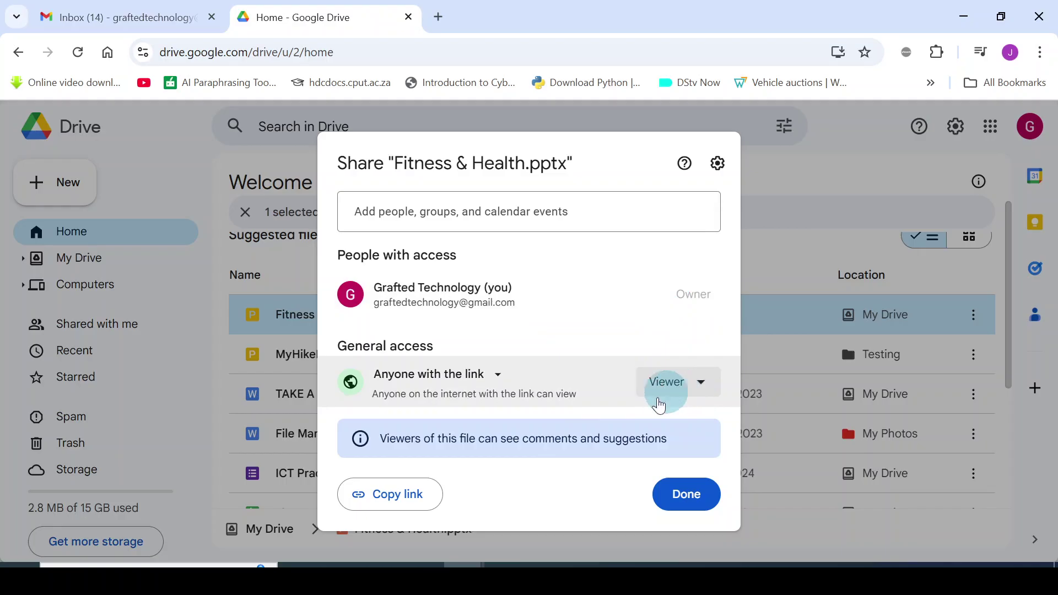
{"action": "left_click", "coordinate": [393, 498]}
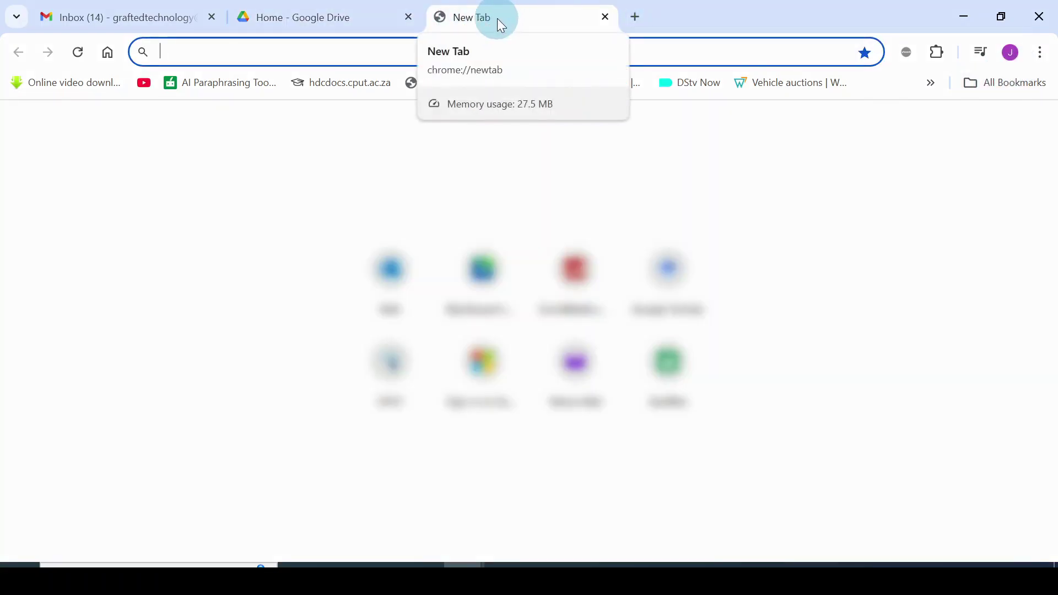
Load the copied Slides share link in a new Chrome incognito window.
{"action": "left_click", "coordinate": [1040, 53]}
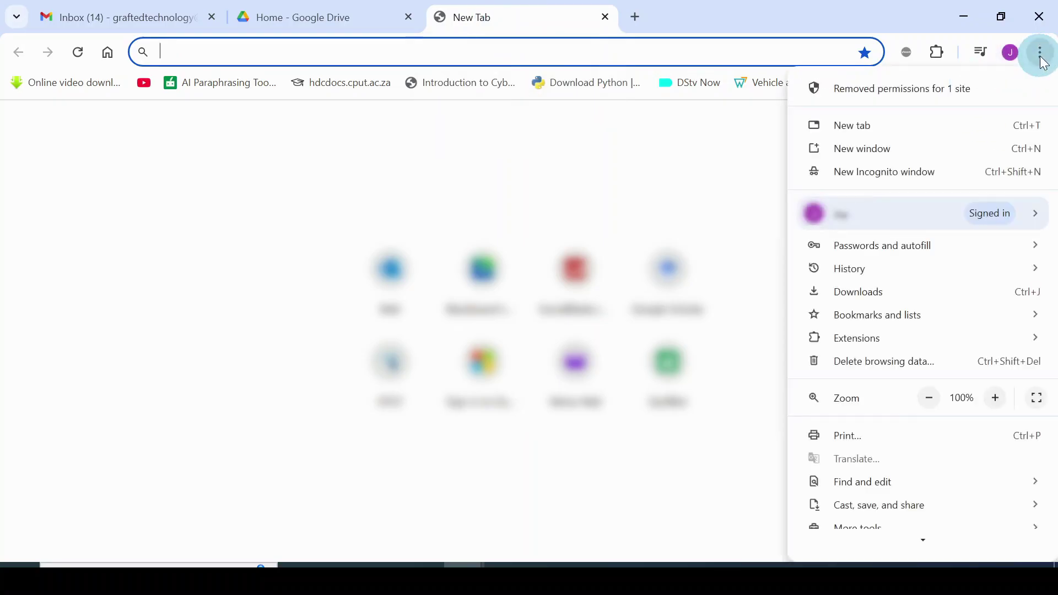
{"action": "left_click", "coordinate": [870, 172]}
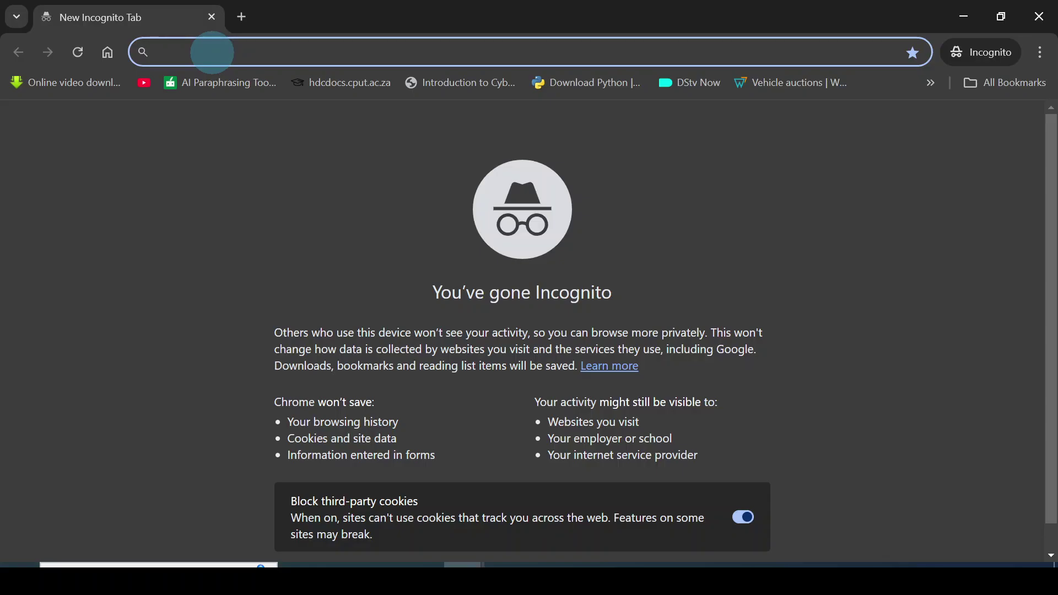
{"action": "key", "text": "ctrl+v"}
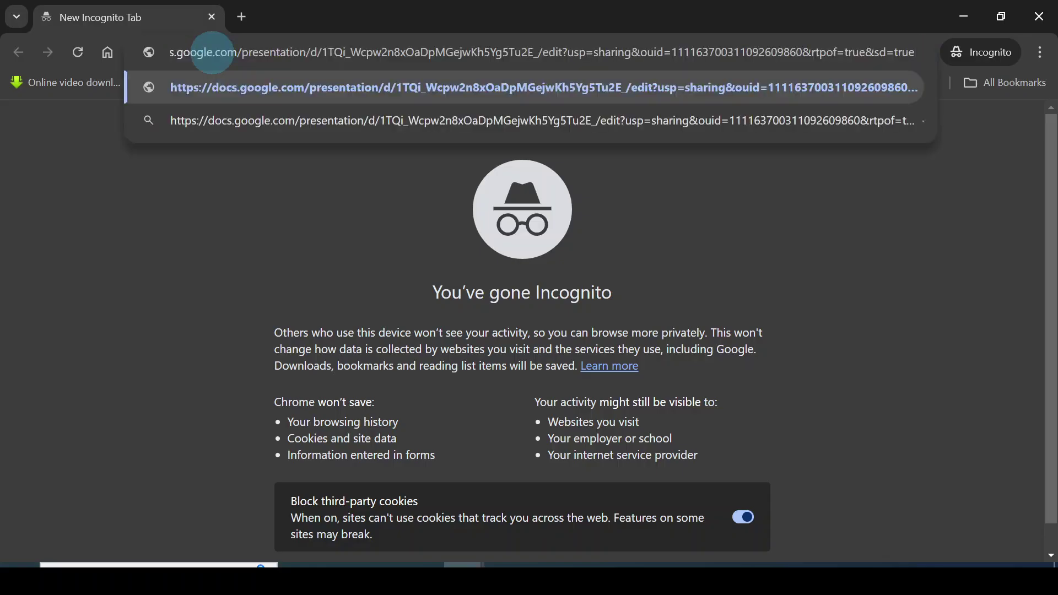
{"action": "key", "text": "Return"}
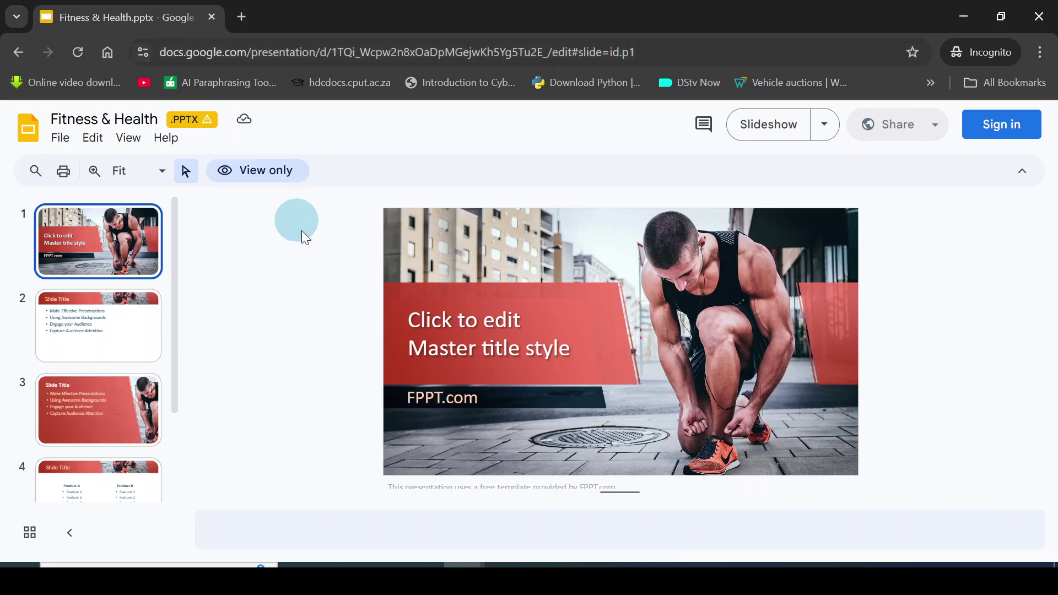
Browse slides 2 through 5, then return to slide 3.
{"action": "left_click", "coordinate": [111, 328]}
{"action": "left_click", "coordinate": [105, 379]}
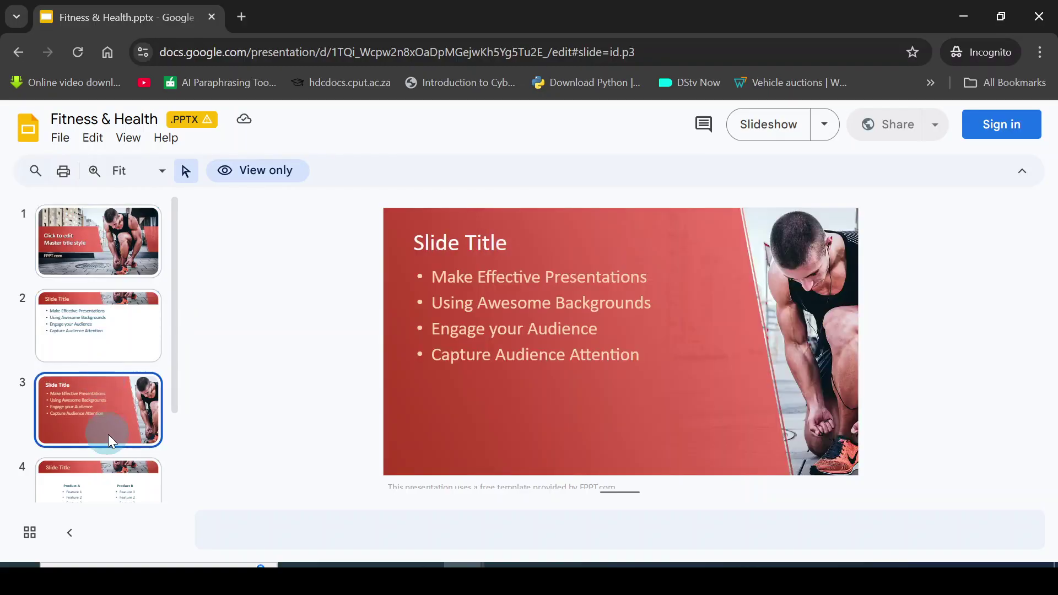
{"action": "left_click", "coordinate": [118, 472]}
{"action": "scroll", "coordinate": [120, 464], "scroll_direction": "down", "scroll_amount": 2}
{"action": "left_click", "coordinate": [119, 472]}
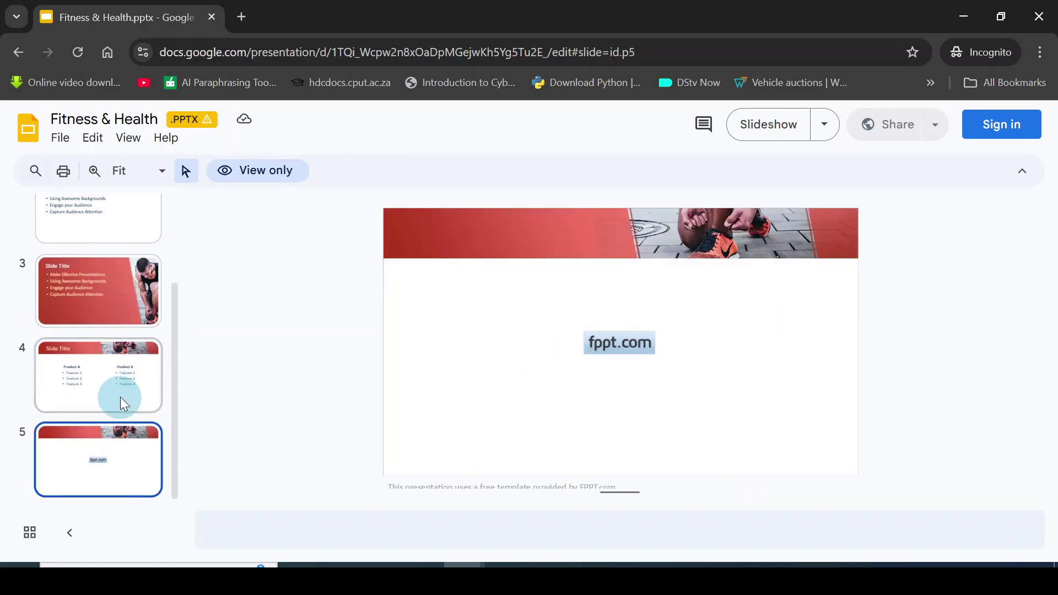
{"action": "left_click", "coordinate": [122, 359]}
{"action": "left_click", "coordinate": [114, 313]}
{"action": "scroll", "coordinate": [115, 313], "scroll_direction": "up", "scroll_amount": 2}
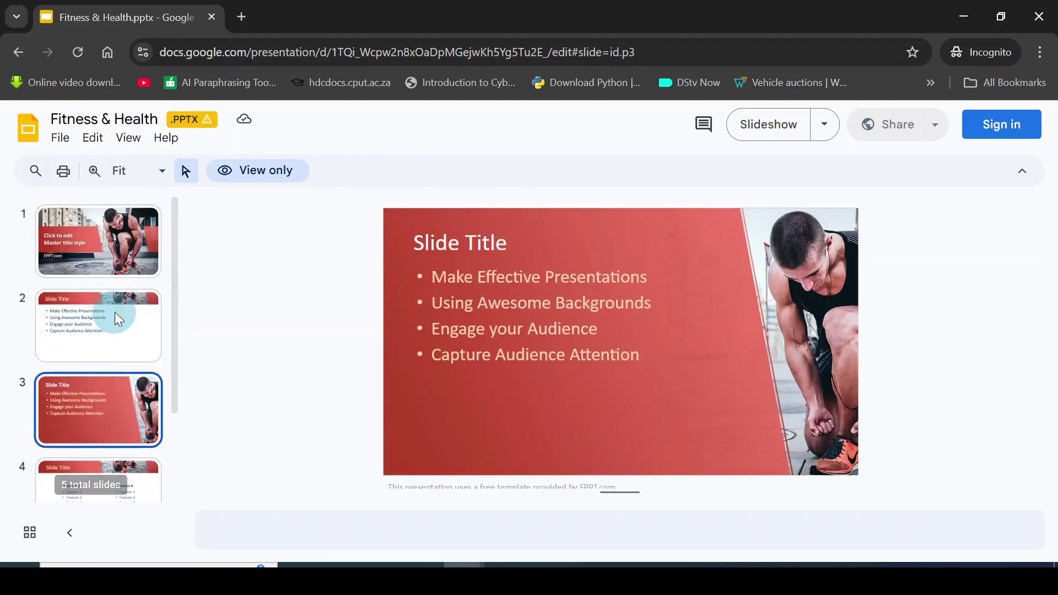
Check the View only mode, File, Edit and View menus, and Share availability.
{"action": "left_click", "coordinate": [245, 175]}
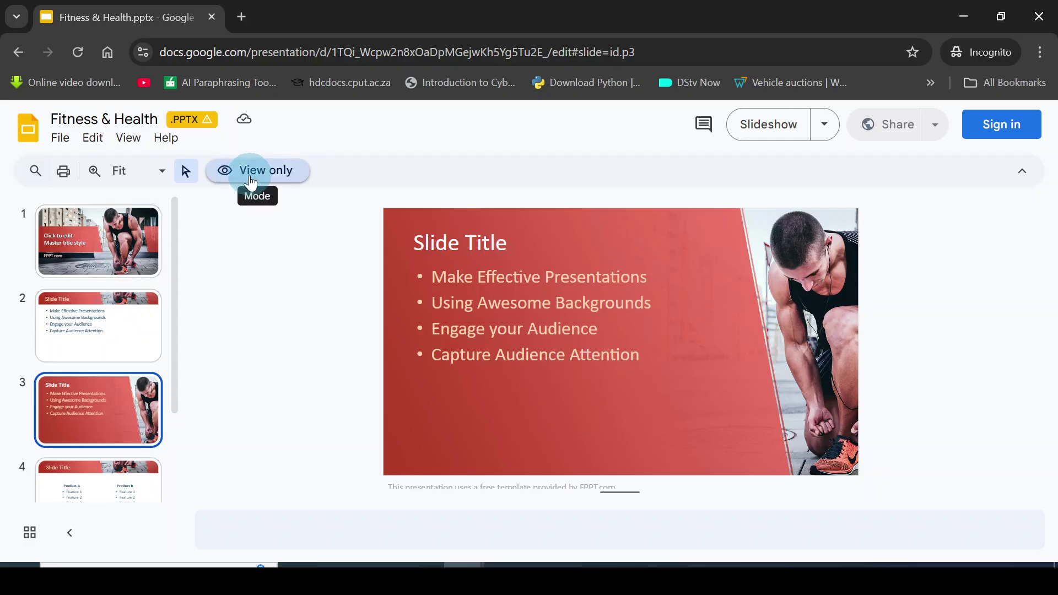
{"action": "left_click", "coordinate": [244, 182]}
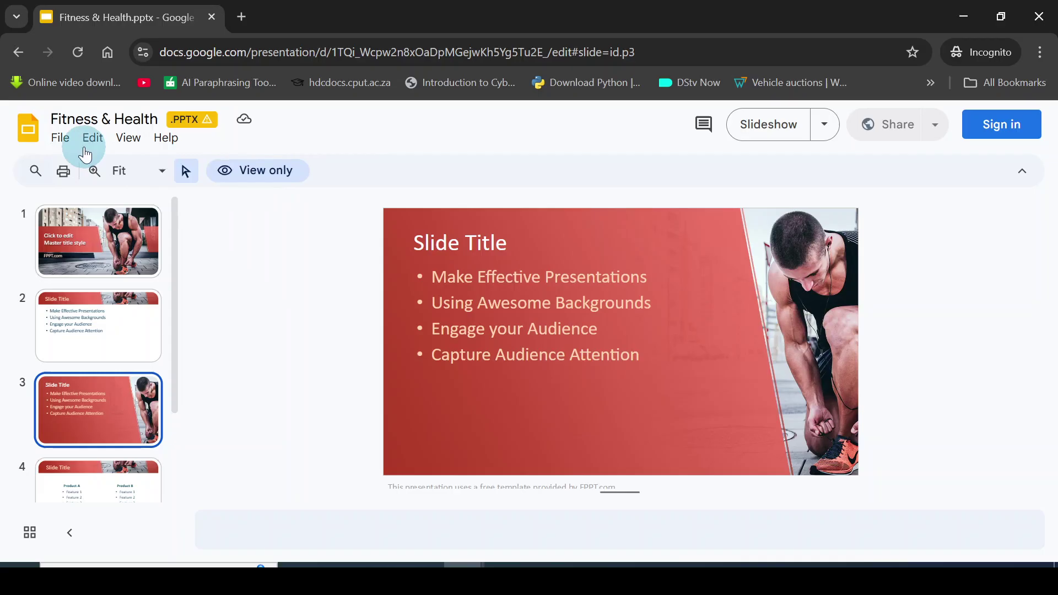
{"action": "left_click", "coordinate": [66, 142]}
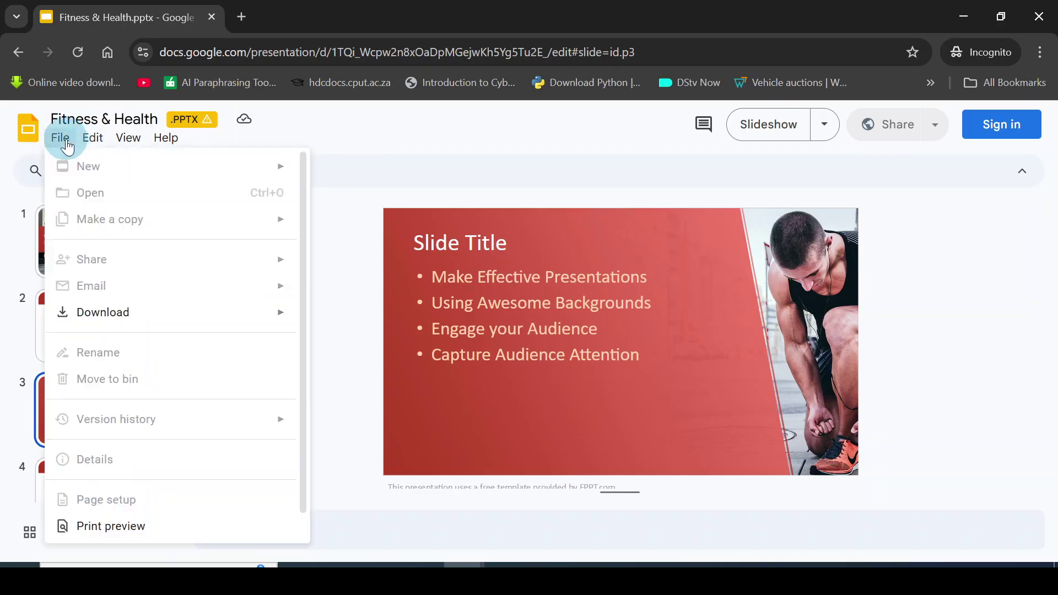
{"action": "mouse_move", "coordinate": [93, 314]}
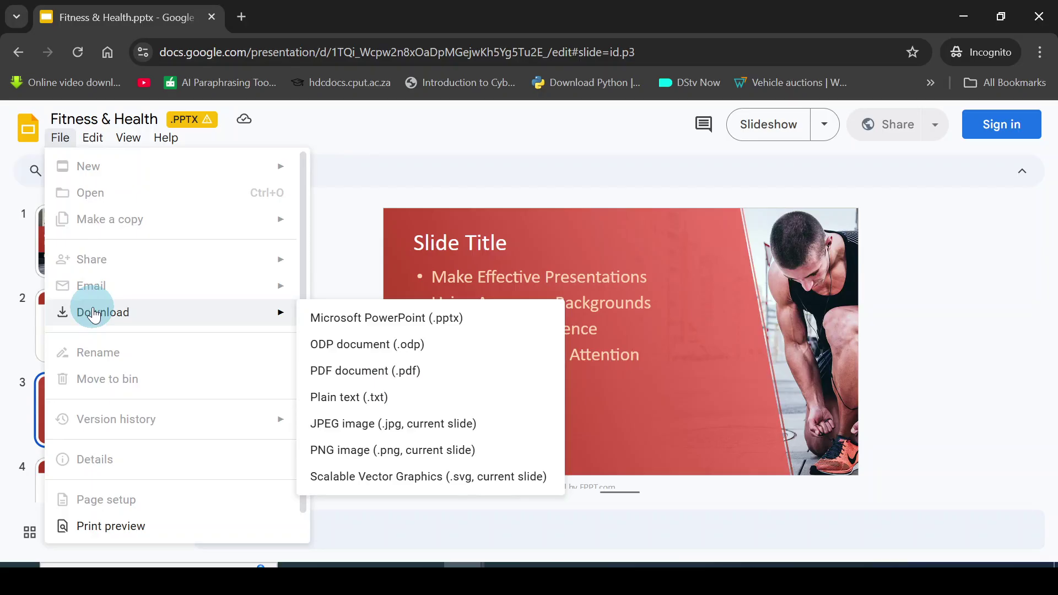
{"action": "left_click", "coordinate": [378, 147]}
{"action": "left_click", "coordinate": [94, 139]}
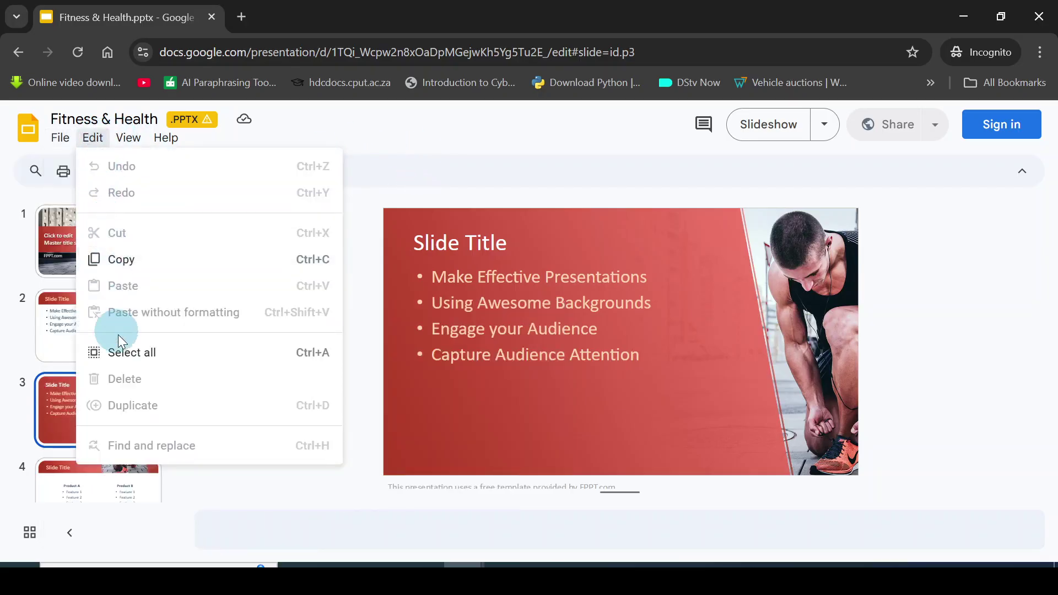
{"action": "left_click", "coordinate": [322, 122]}
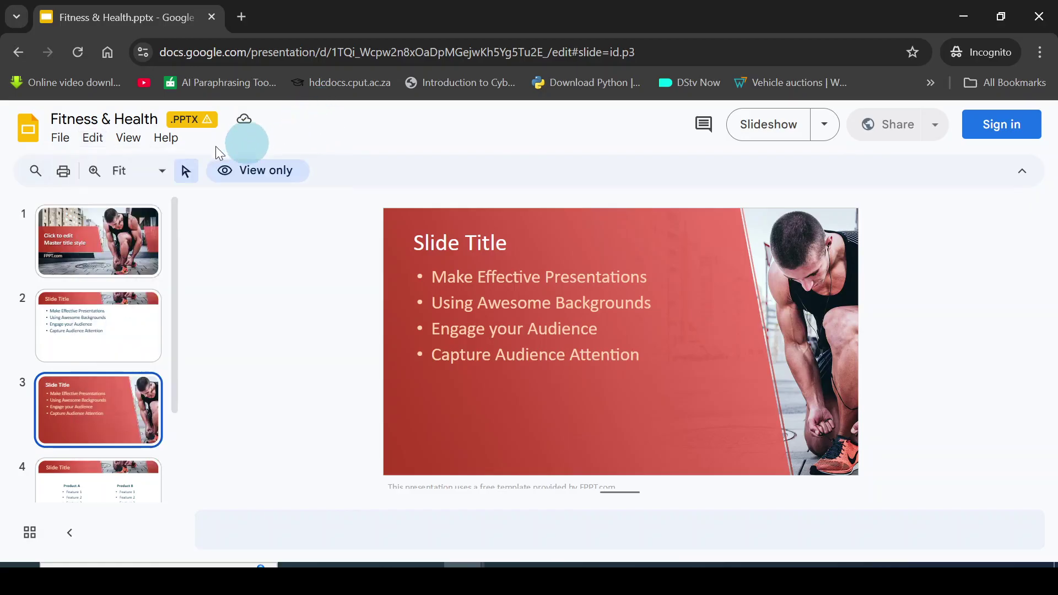
{"action": "left_click", "coordinate": [129, 138]}
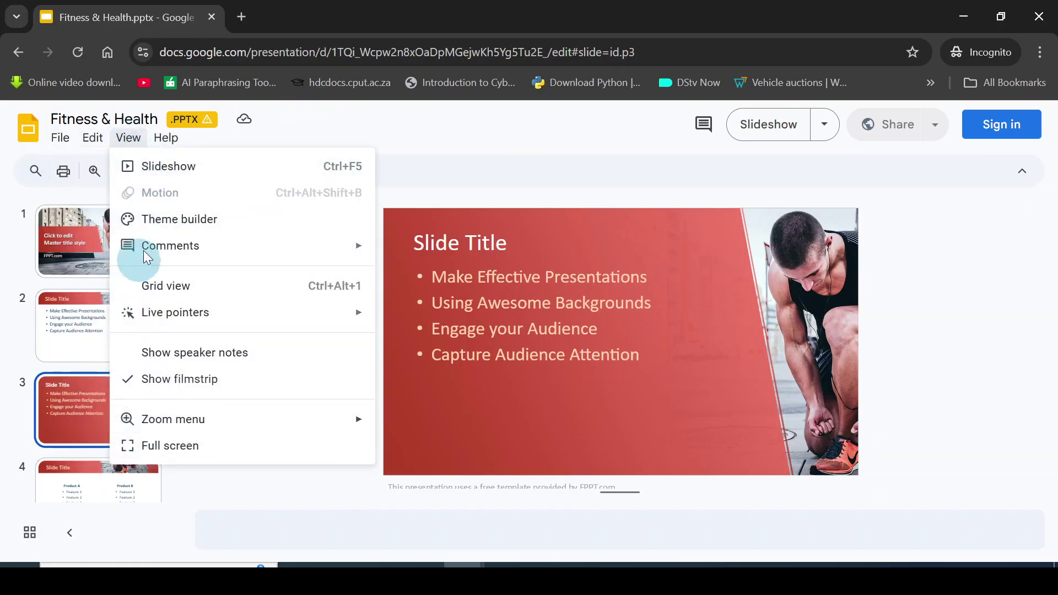
{"action": "left_click", "coordinate": [333, 121]}
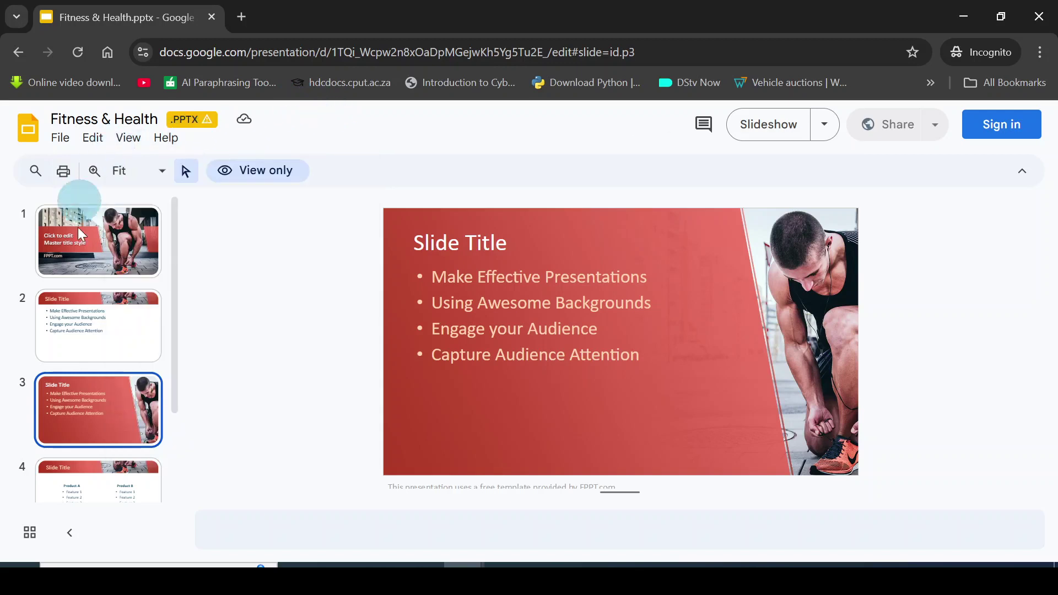
{"action": "left_click", "coordinate": [904, 128]}
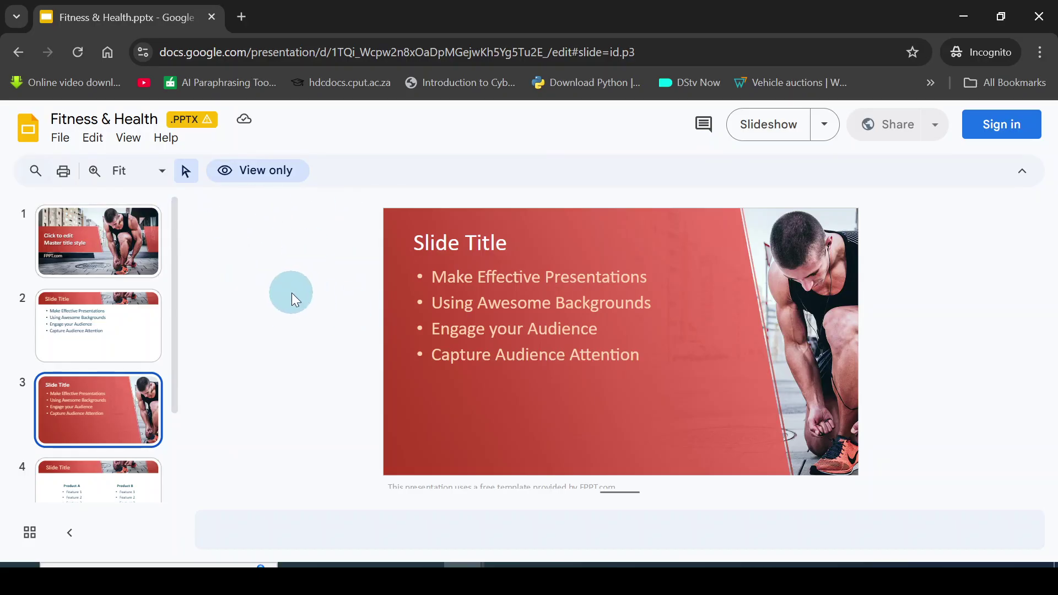
Run the slideshow from slide 3 to the final fppt.com slide, then exit full screen.
{"action": "left_click", "coordinate": [129, 138]}
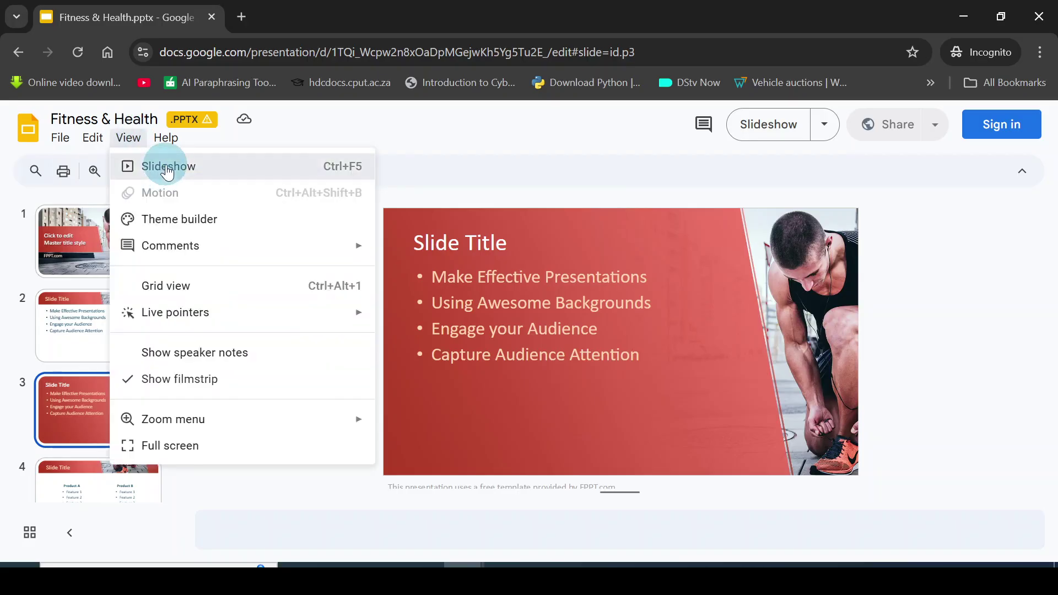
{"action": "left_click", "coordinate": [167, 171]}
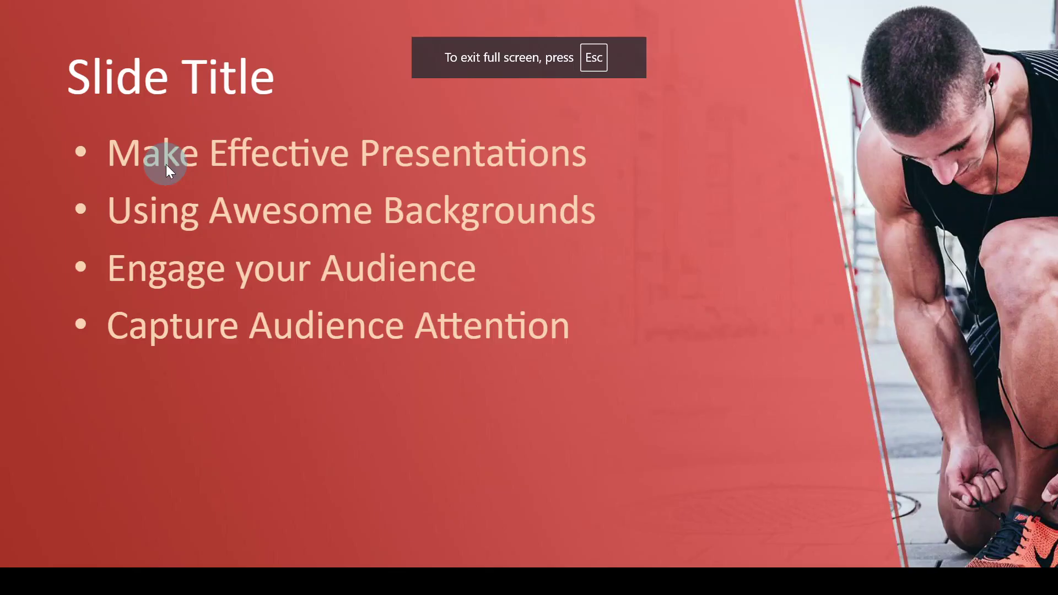
{"action": "left_click", "coordinate": [732, 432]}
{"action": "left_click", "coordinate": [729, 449]}
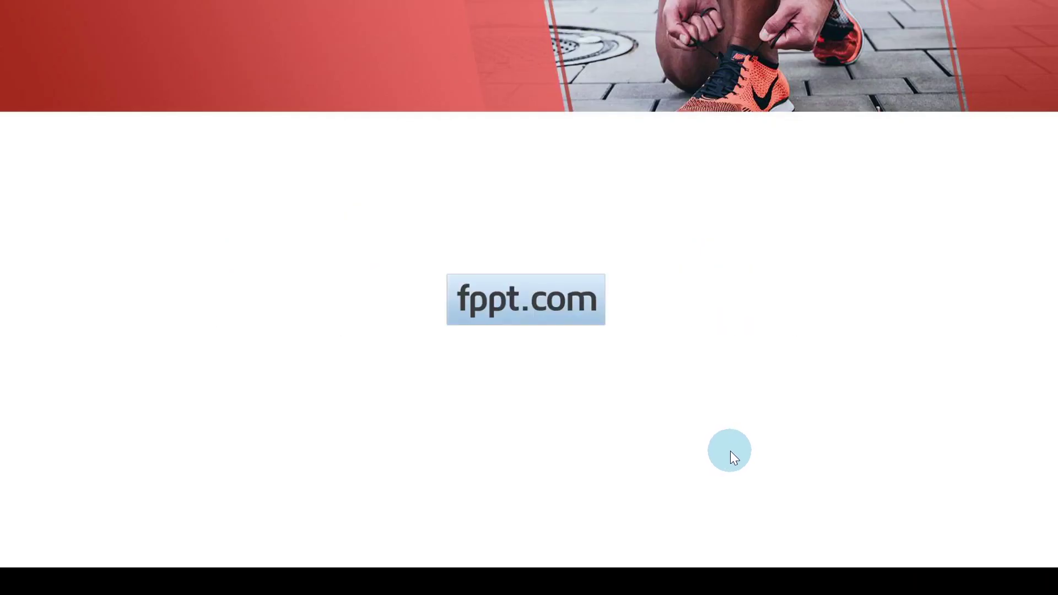
{"action": "key", "text": "Escape"}
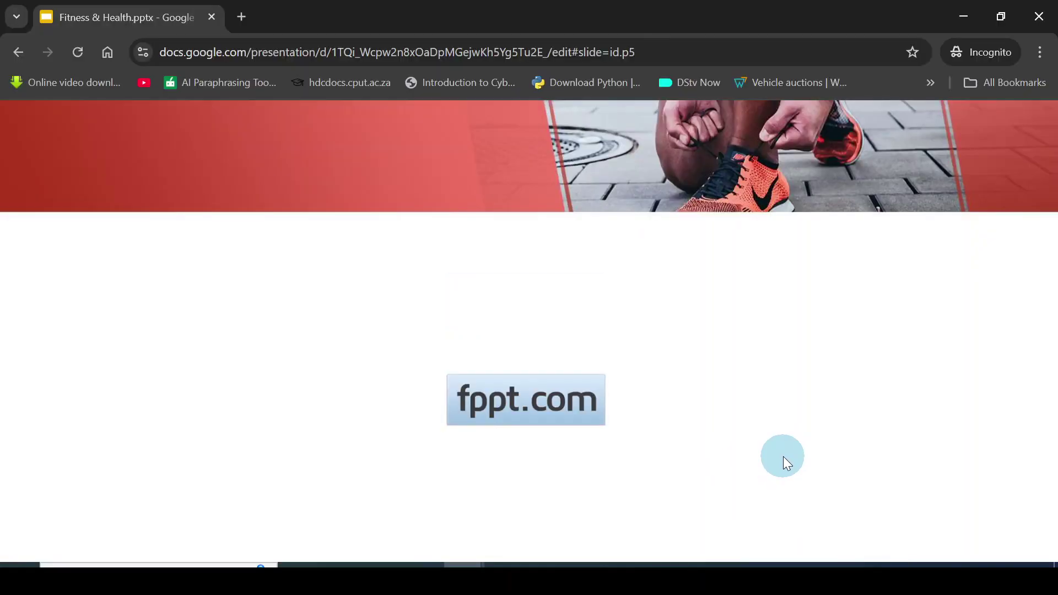